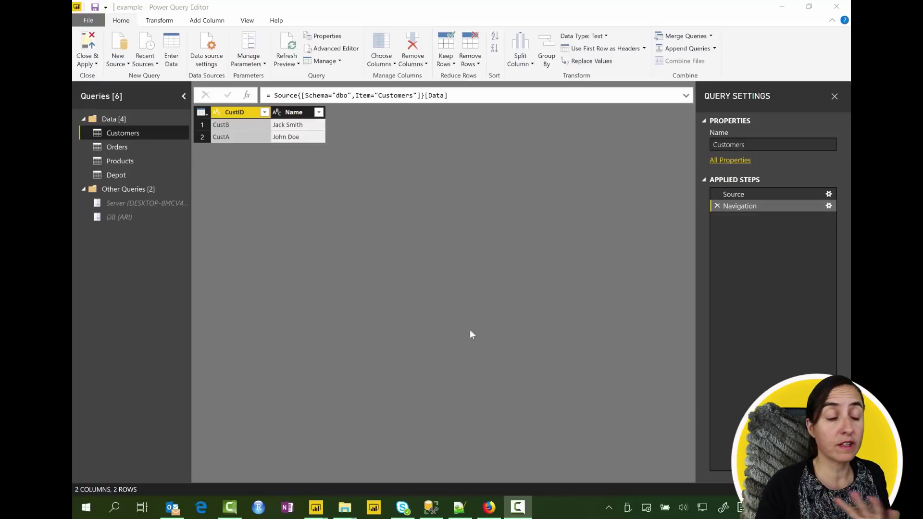
Preview the data of the Orders, Products and Depot queries in turn.
click(116, 146)
click(121, 162)
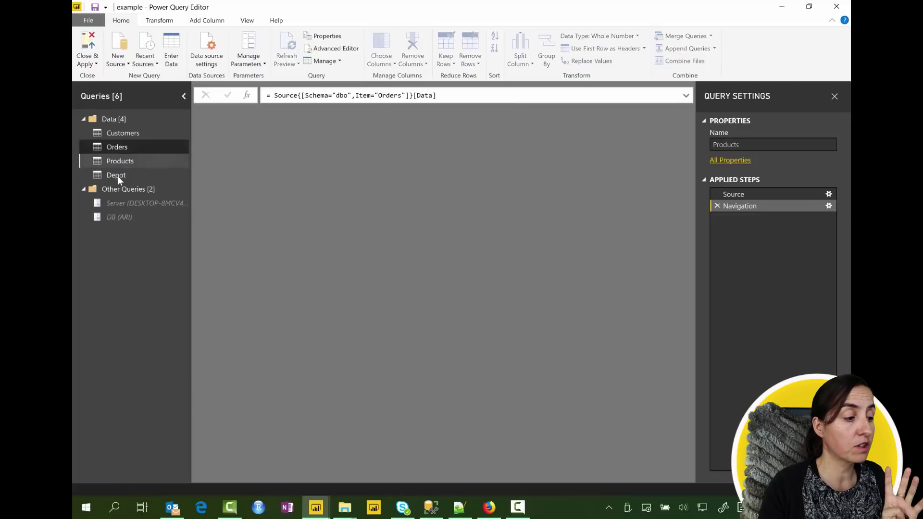
click(118, 176)
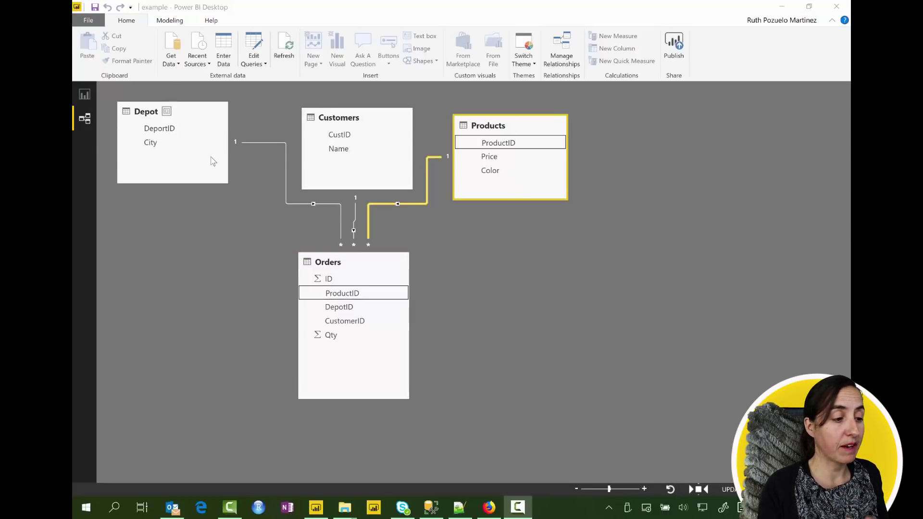
Open the Orders–Products relationship and its 'Learn more' article on assuming referential integrity.
double_click(419, 205)
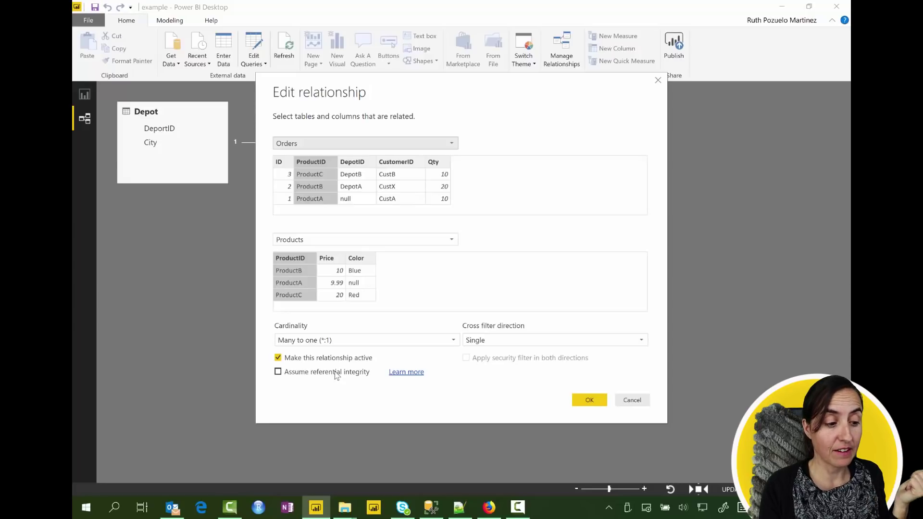
click(406, 375)
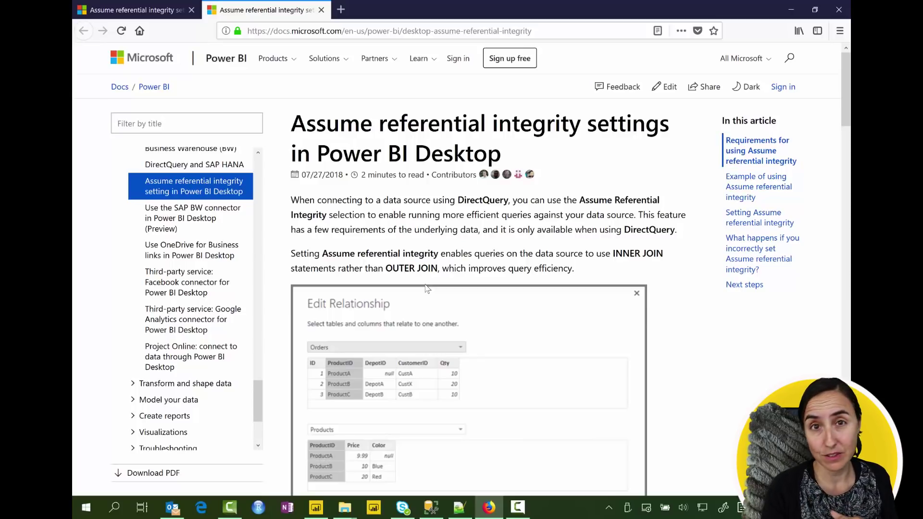
Scroll the article past the Edit Relationship screenshot to the Requirements section.
scroll(518, 310, down, 3)
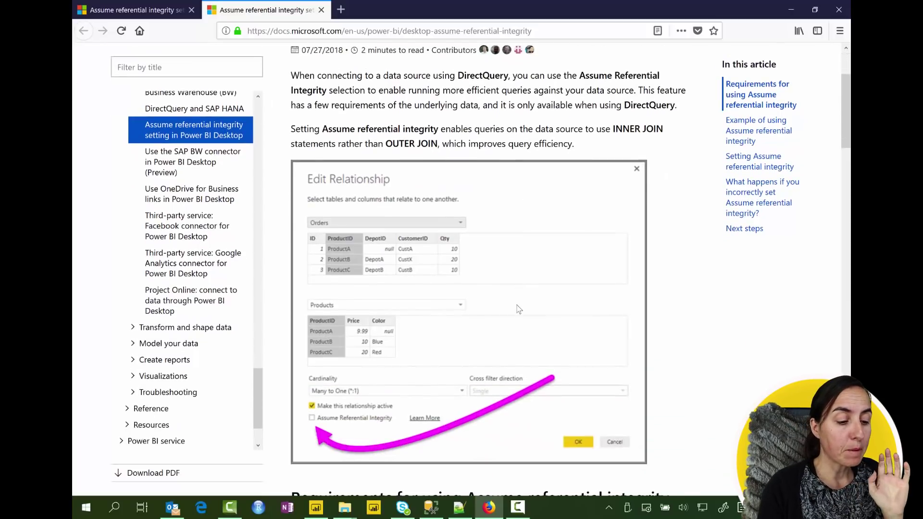
scroll(519, 310, down, 2)
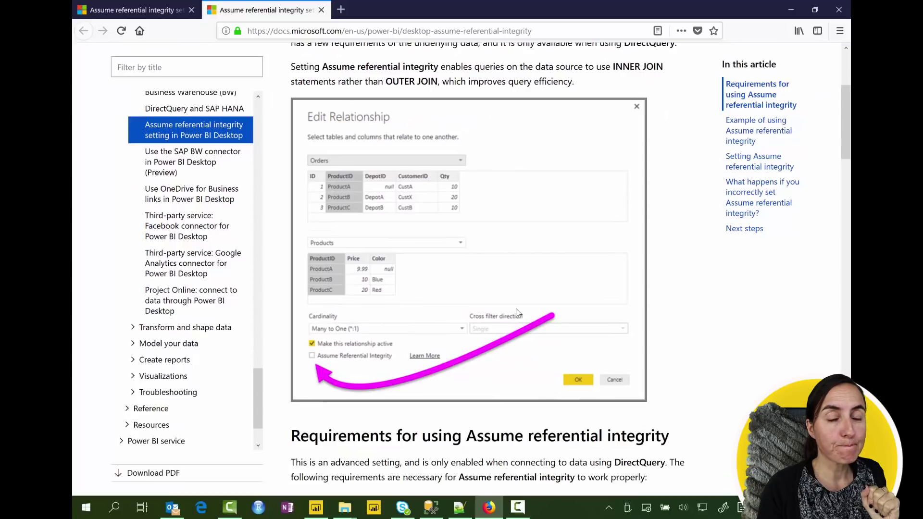
Cancel the Orders–Products relationship dialog without changes and save the report.
click(314, 509)
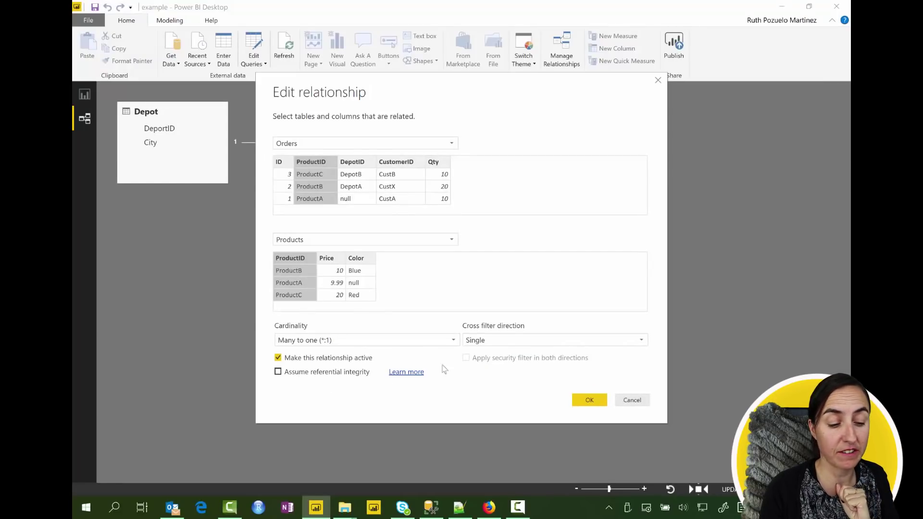
click(632, 400)
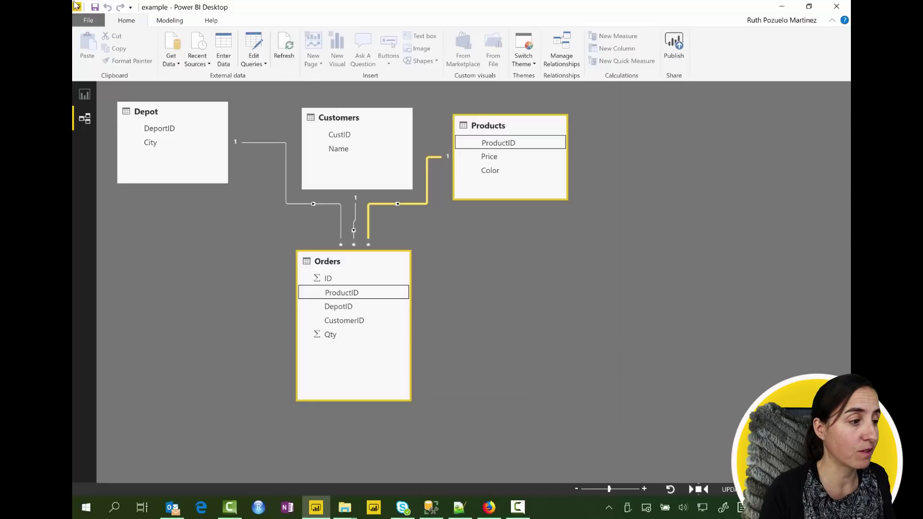
click(95, 7)
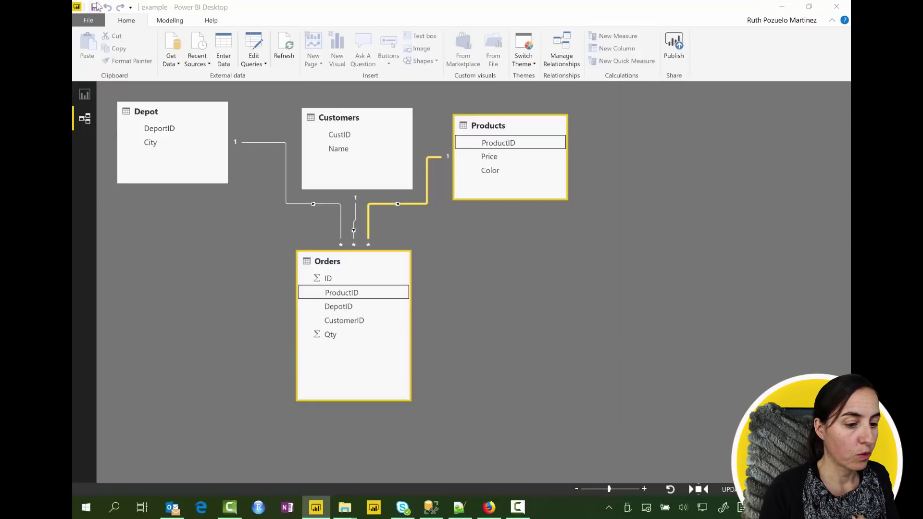
Launch SQL Server Profiler from the SSMS Tools menu.
click(432, 512)
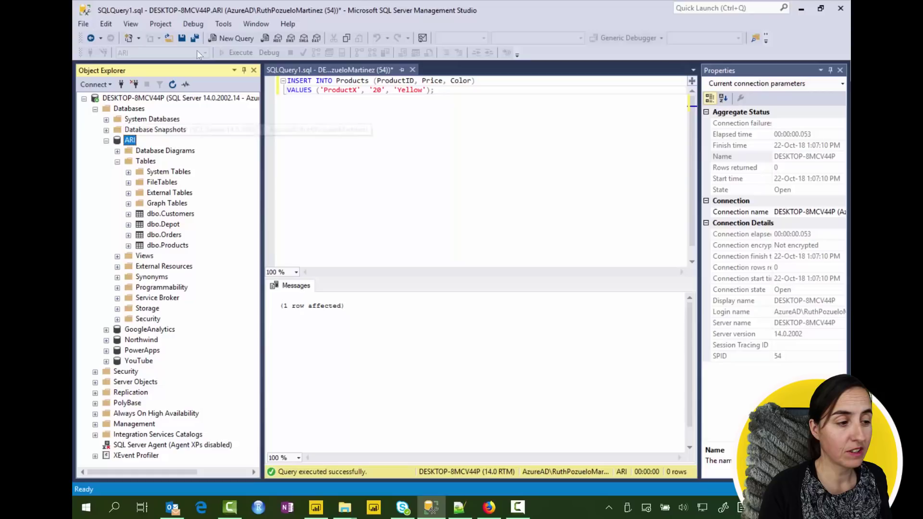
click(225, 25)
click(187, 39)
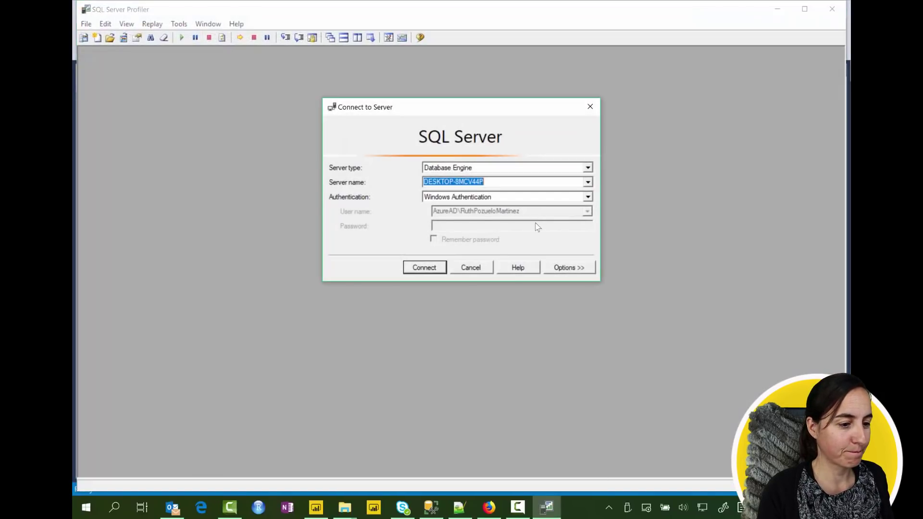
Connect to the local server and show all events and columns in Events Selection.
click(423, 268)
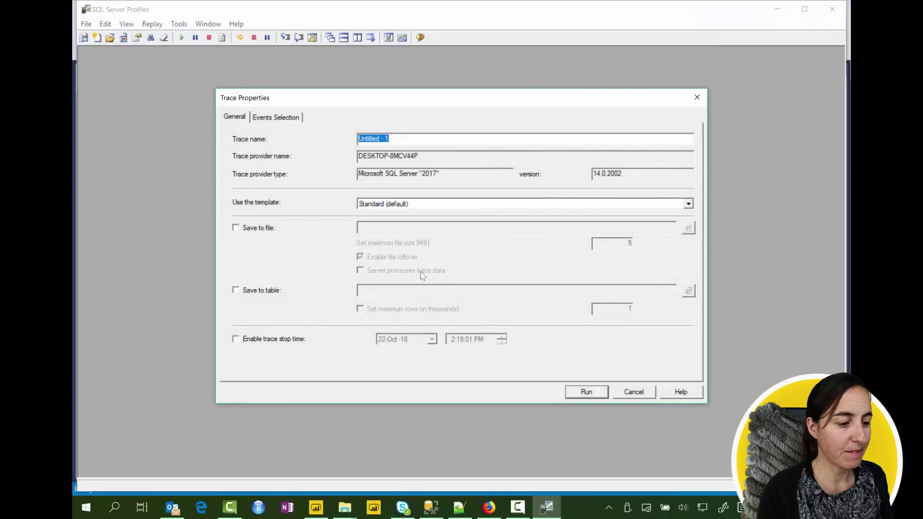
click(298, 122)
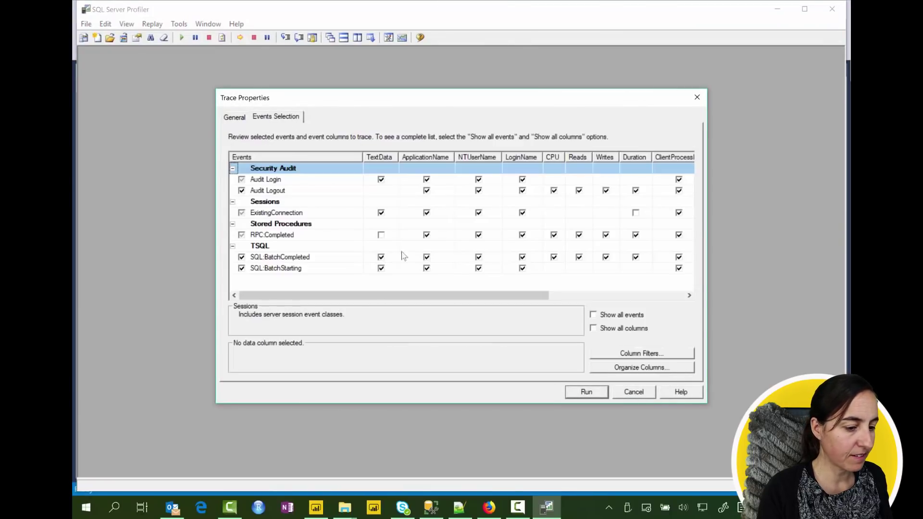
click(593, 315)
click(593, 328)
Collapse the Security Audit and Sessions groups and review the RPC and SQL batch event descriptions.
scroll(310, 268, down, 5)
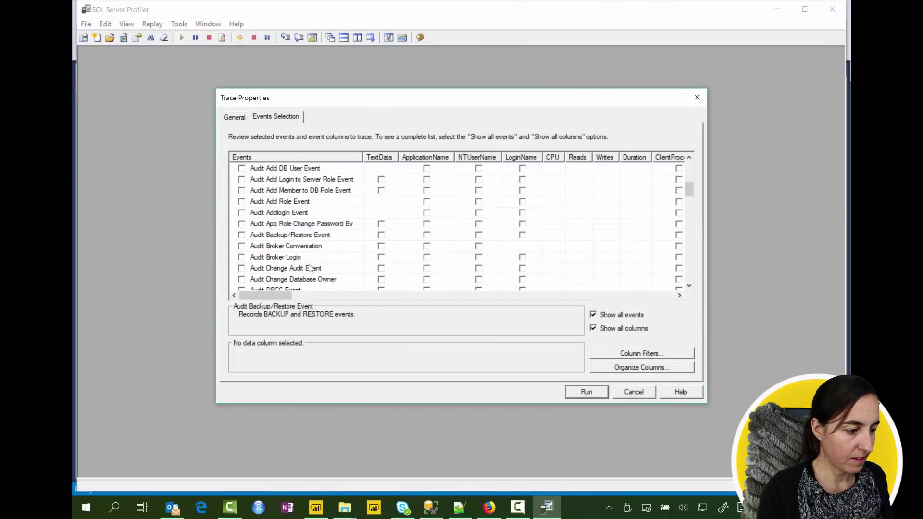
scroll(310, 268, up, 2)
click(233, 224)
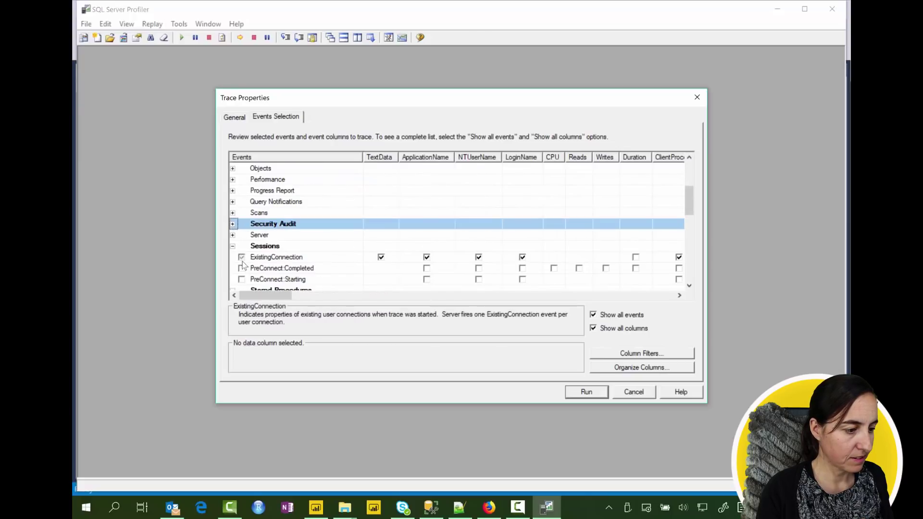
scroll(243, 266, down, 1)
click(233, 213)
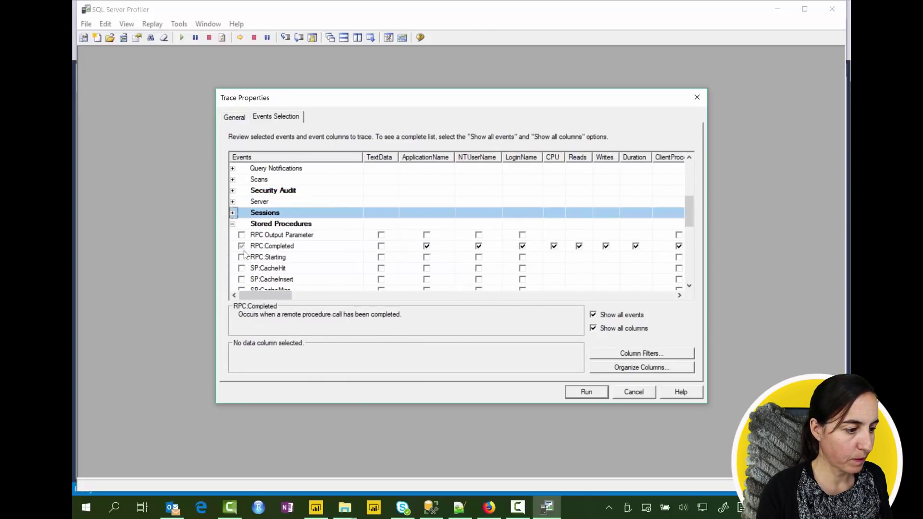
click(245, 249)
scroll(247, 250, down, 4)
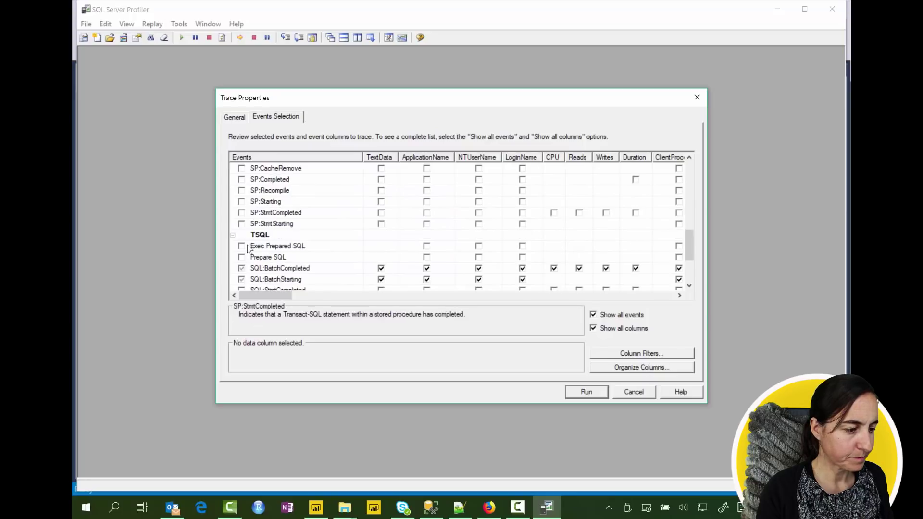
scroll(249, 249, up, 2)
scroll(246, 230, down, 4)
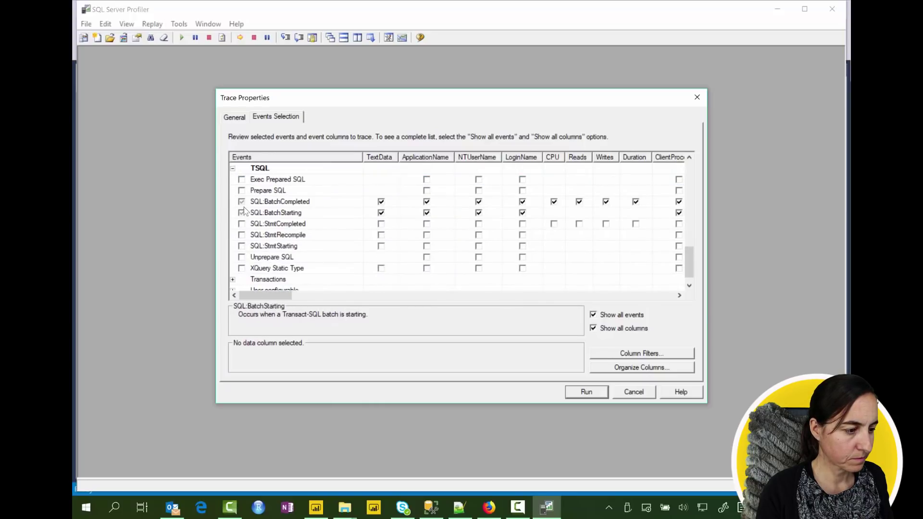
click(242, 213)
click(242, 202)
Add SQL:StmtCompleted and SQL:StmtRecompile events to the trace and start it running.
click(242, 224)
click(242, 201)
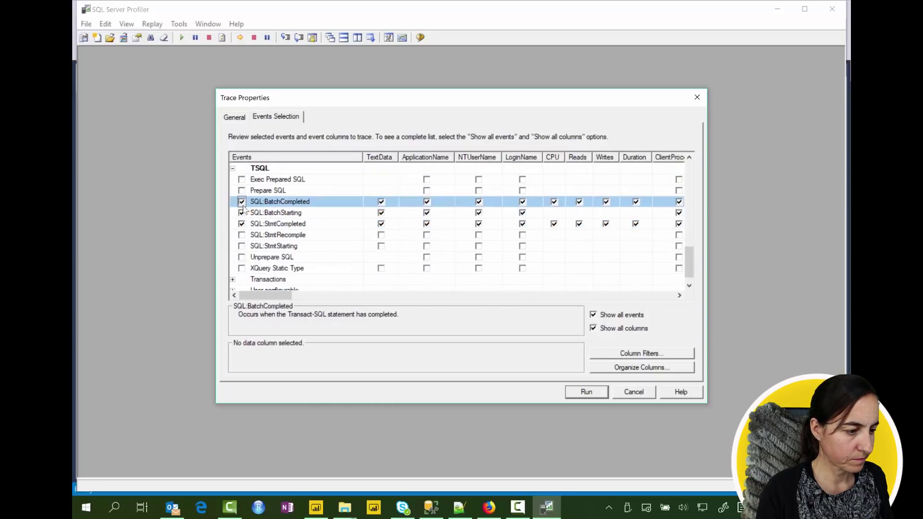
click(242, 235)
click(596, 392)
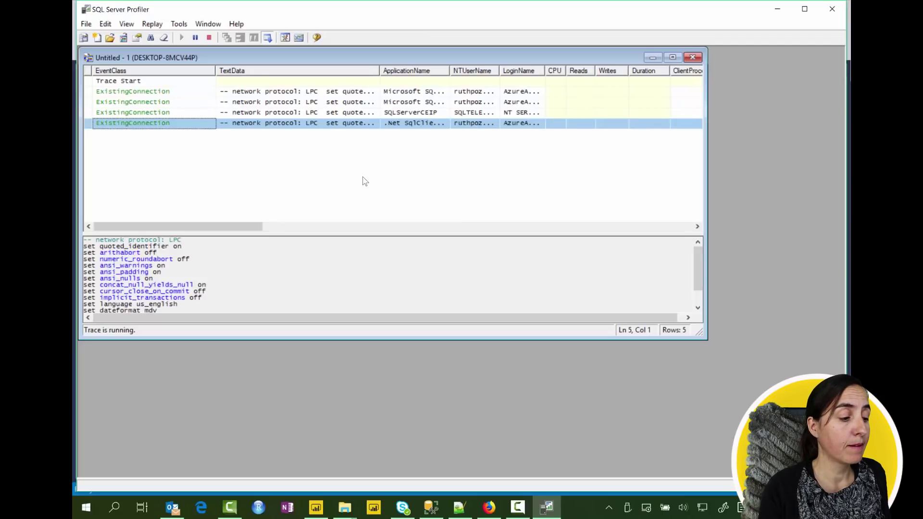
Build a column chart of Orders Qty by Products ProductID on the report page.
click(316, 507)
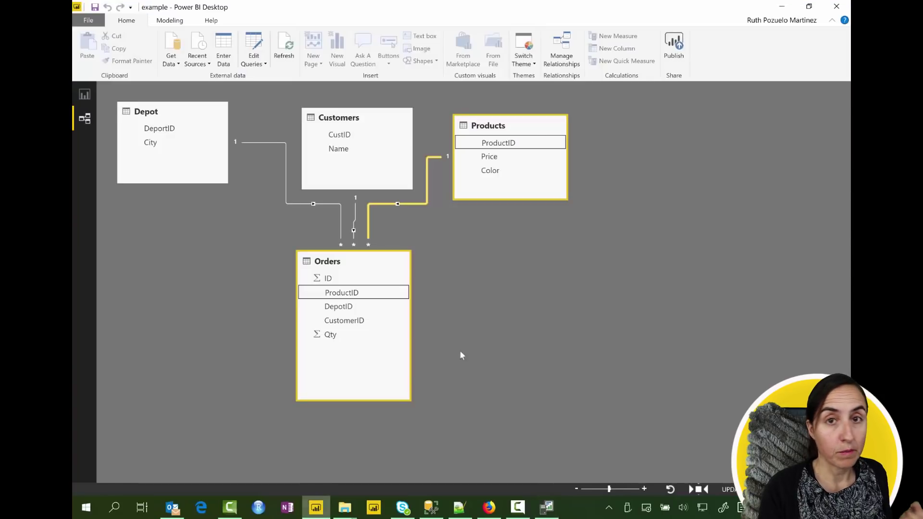
click(85, 96)
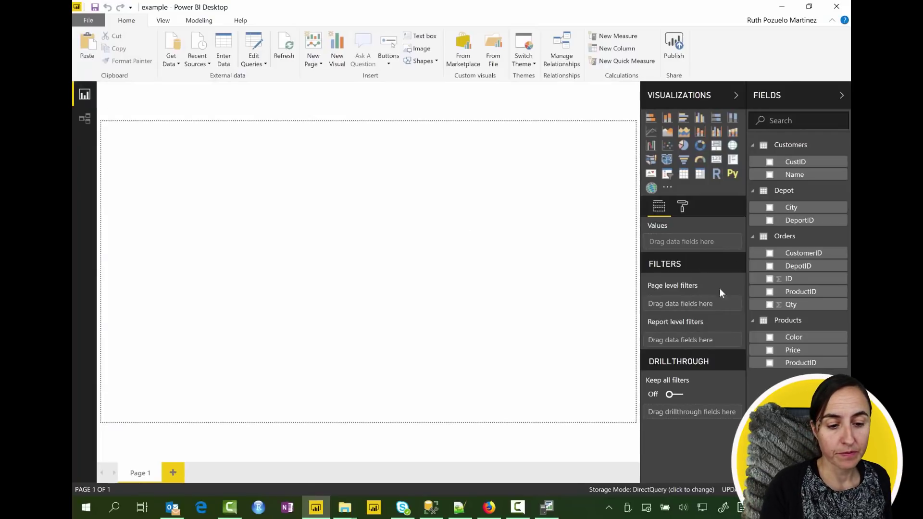
drag(788, 304, 424, 232)
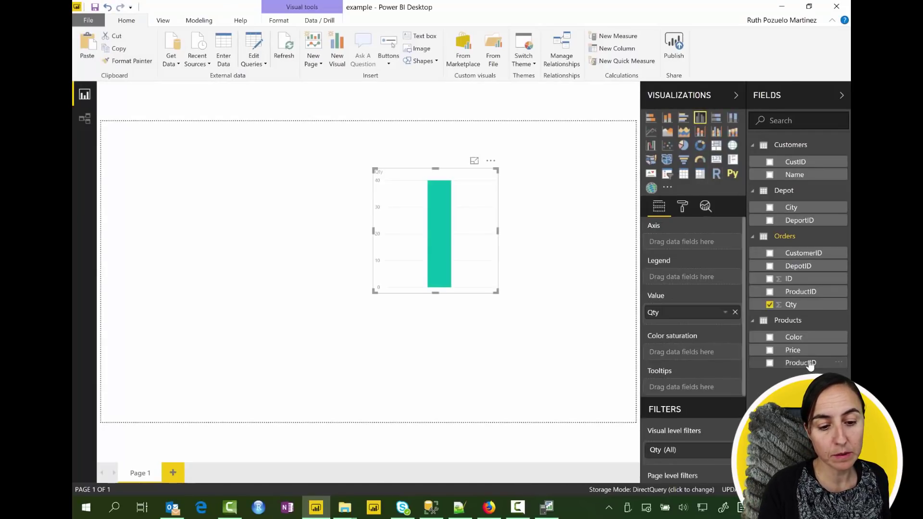
drag(808, 364, 437, 240)
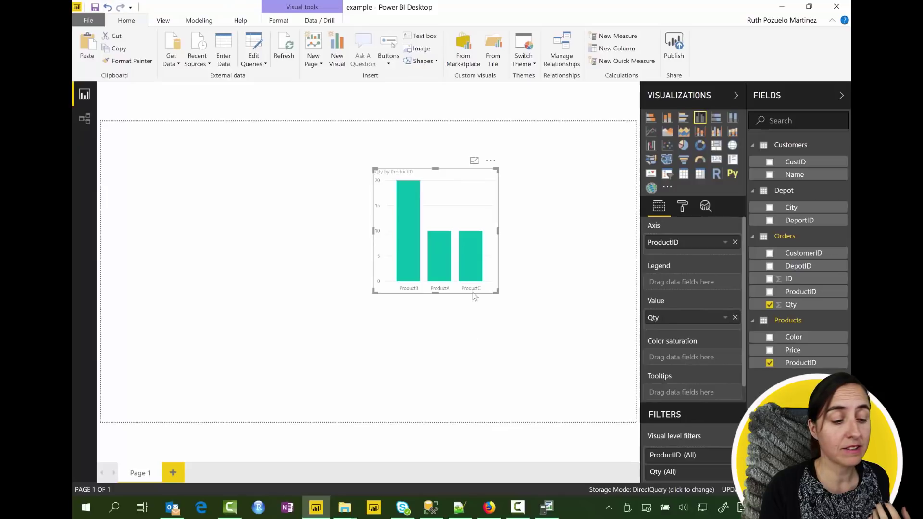
Scroll the latest captured query text and highlight its left outer join line.
click(546, 515)
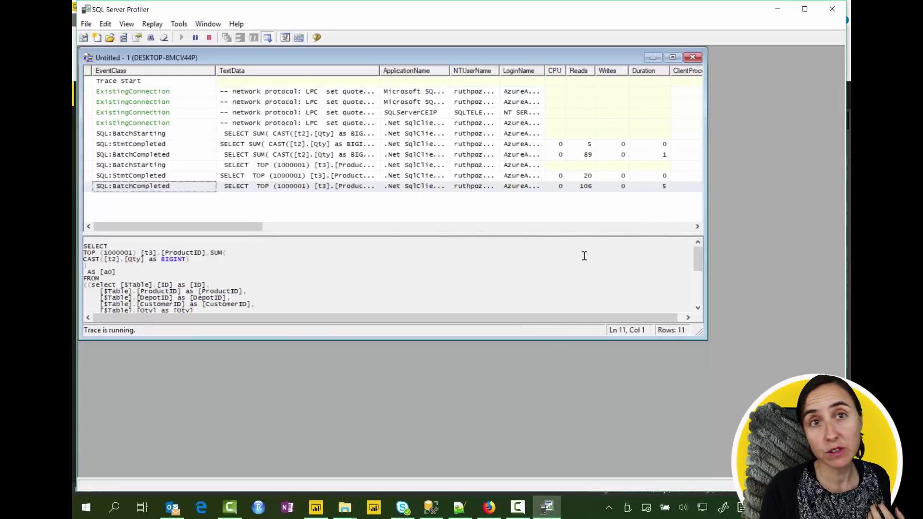
scroll(247, 287, down, 2)
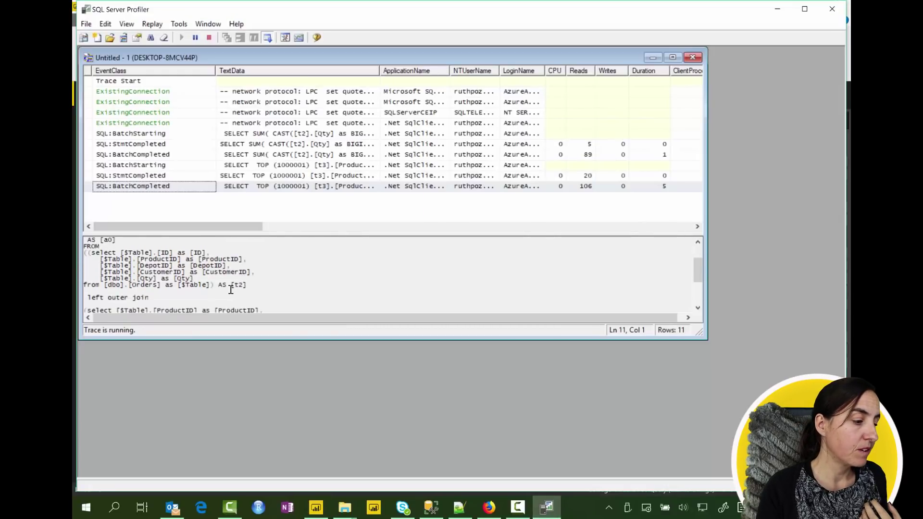
drag(155, 297, 78, 297)
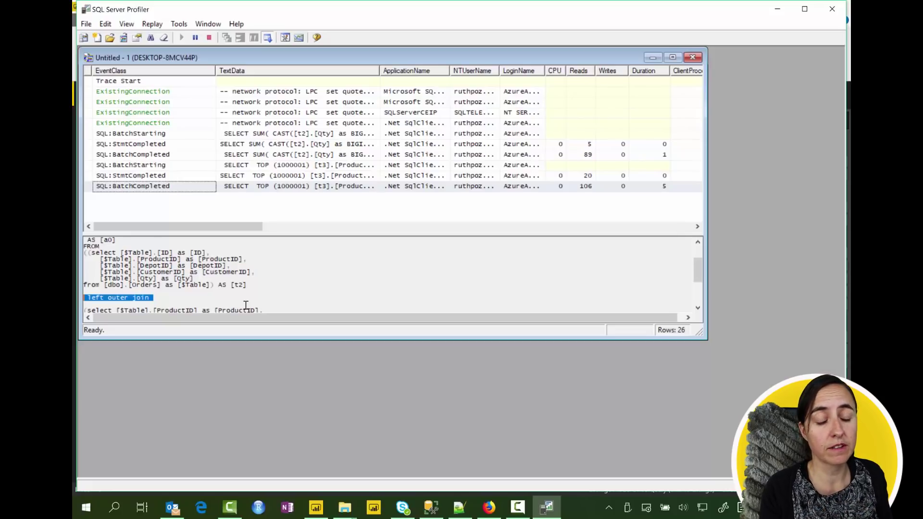
Turn on Assume referential integrity for the Orders–Products relationship and confirm.
click(316, 507)
click(84, 119)
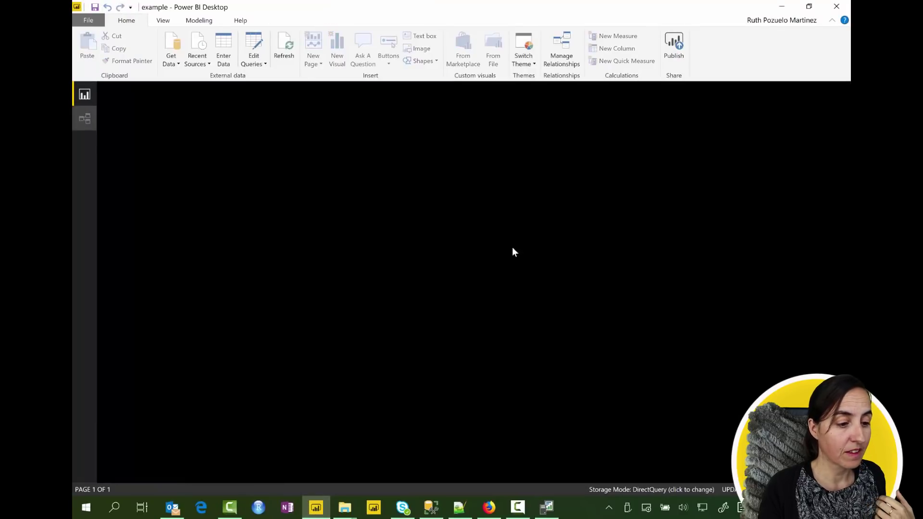
double_click(424, 204)
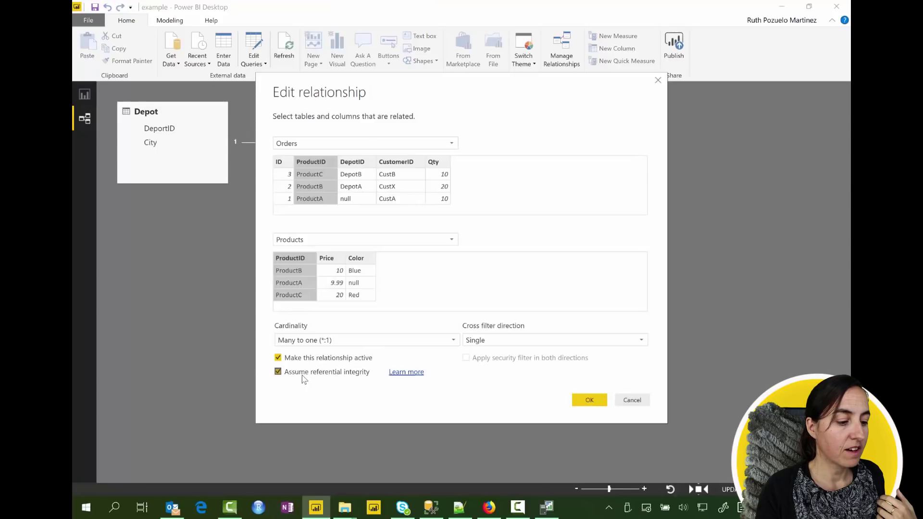
click(308, 375)
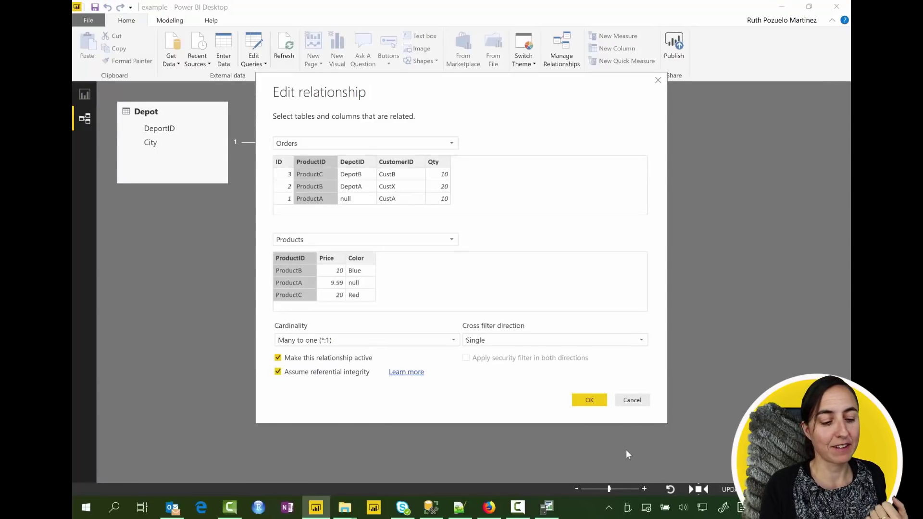
click(586, 403)
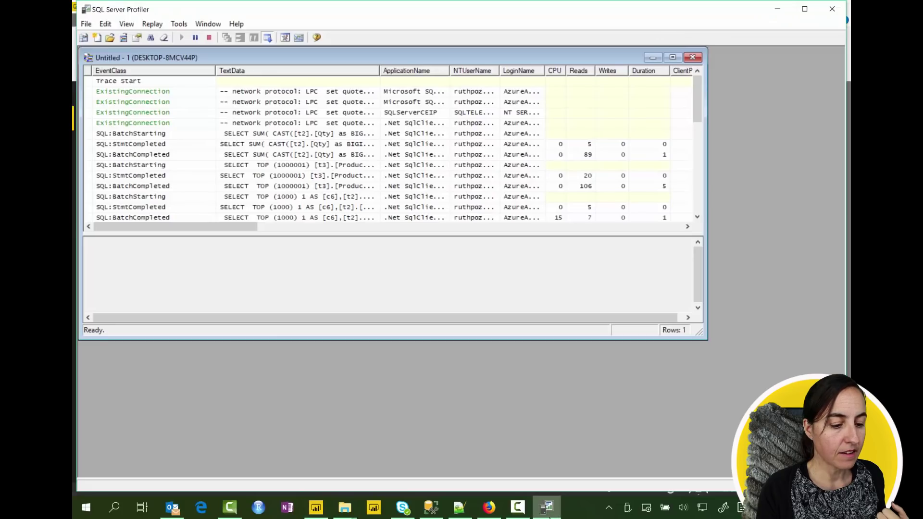
Add a second column chart on the report showing Orders Qty by product Color.
click(316, 507)
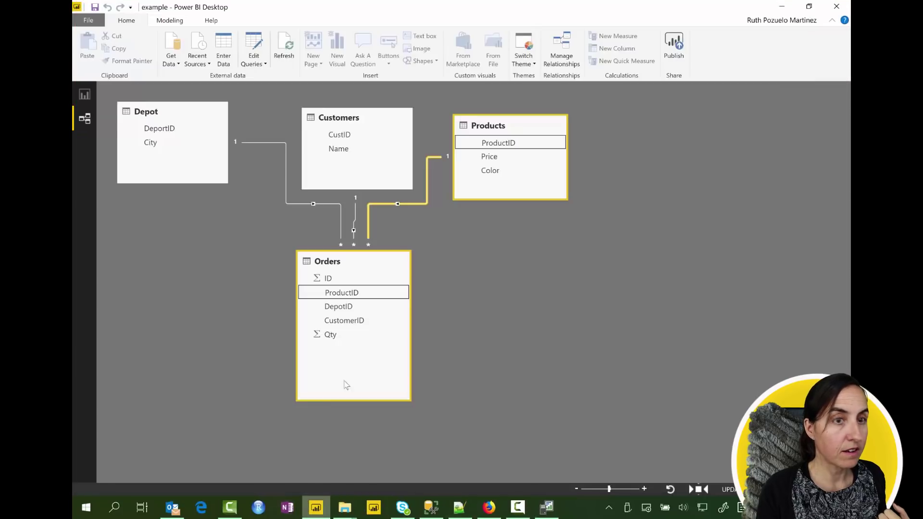
click(85, 95)
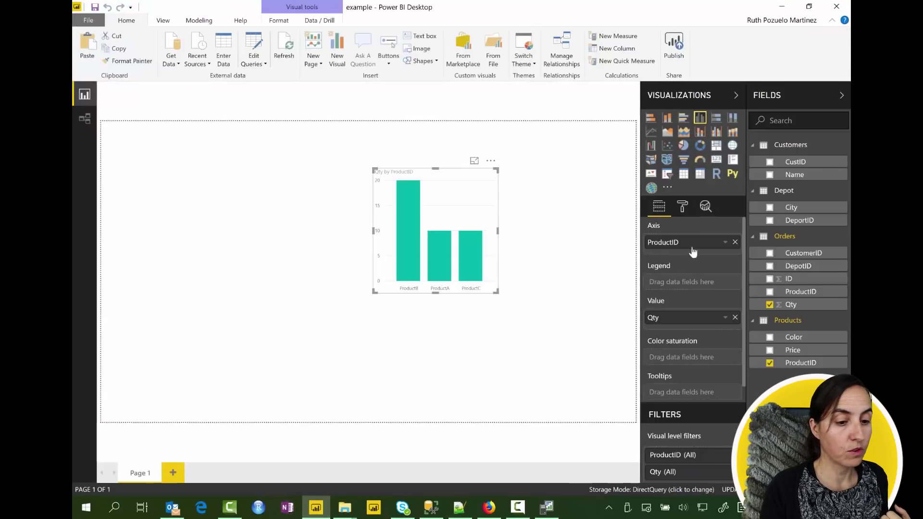
drag(793, 305, 255, 214)
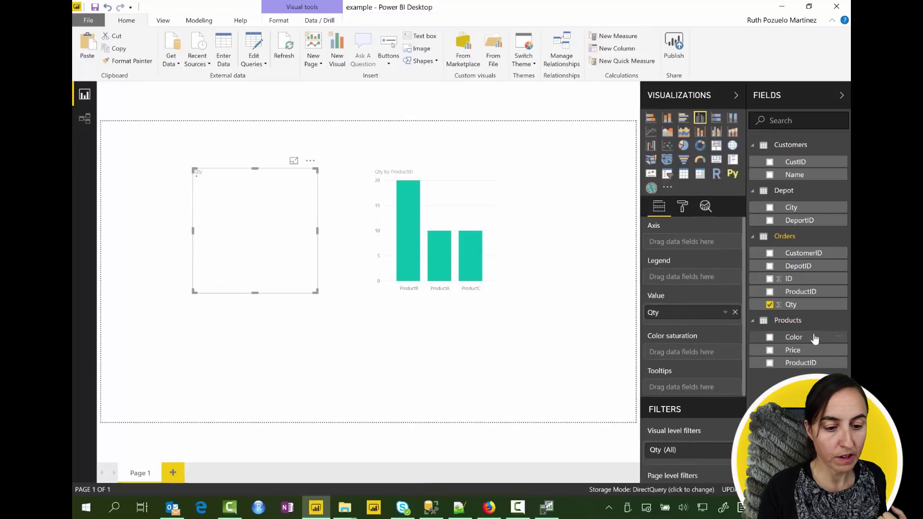
drag(815, 339, 261, 209)
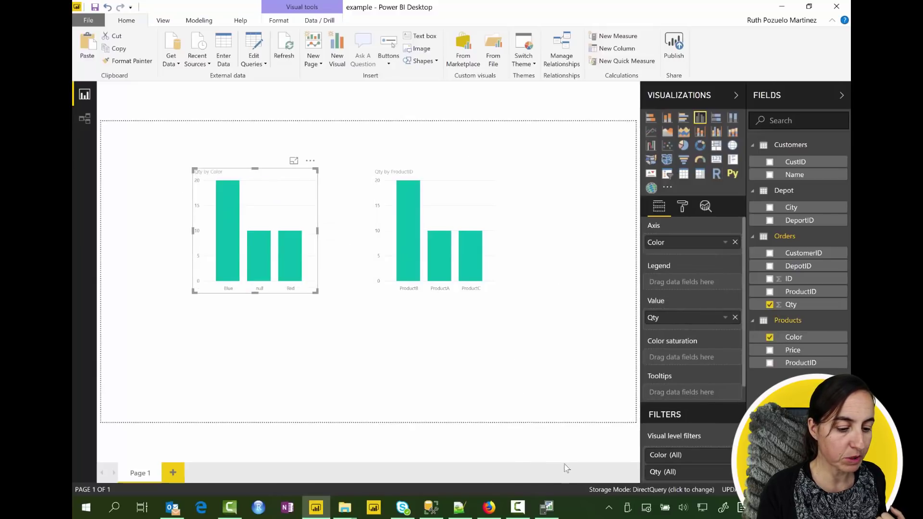
click(546, 508)
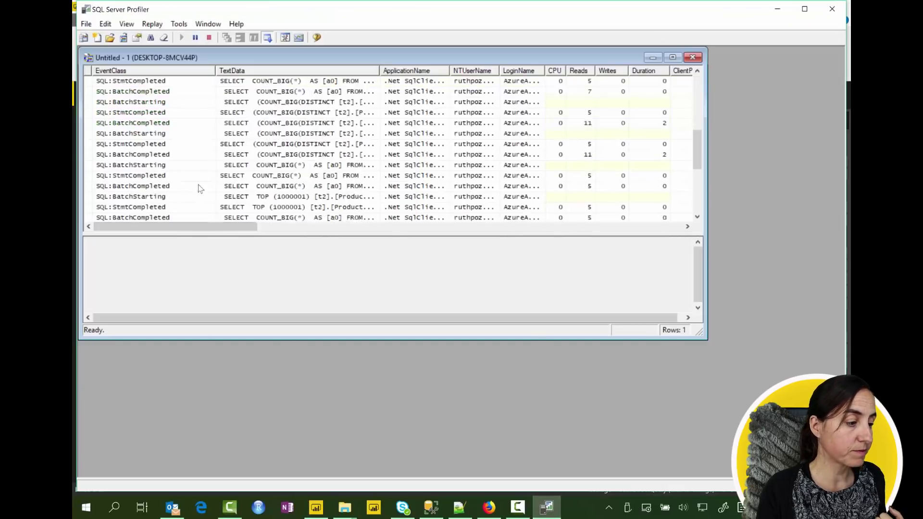
Highlight the inner join in the latest SQL:BatchCompleted query, then return to Power BI's Model view.
click(163, 207)
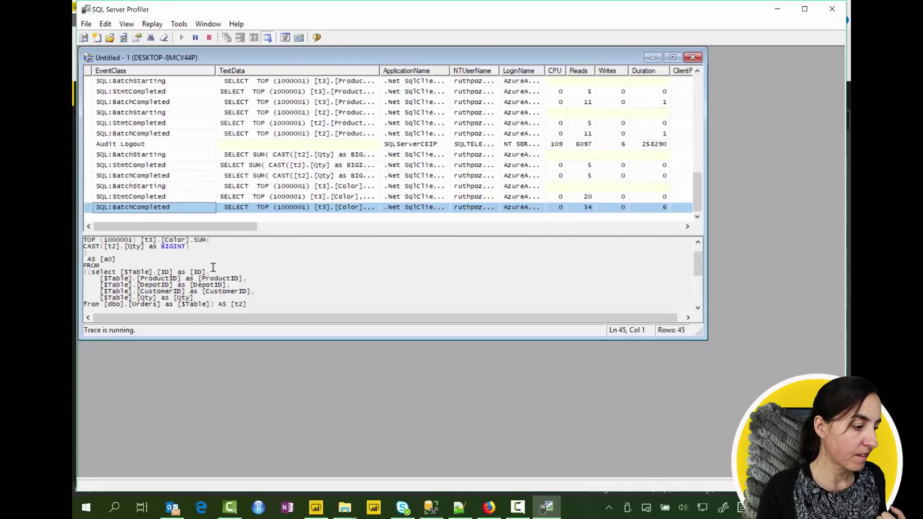
scroll(213, 267, down, 3)
drag(84, 294, 194, 288)
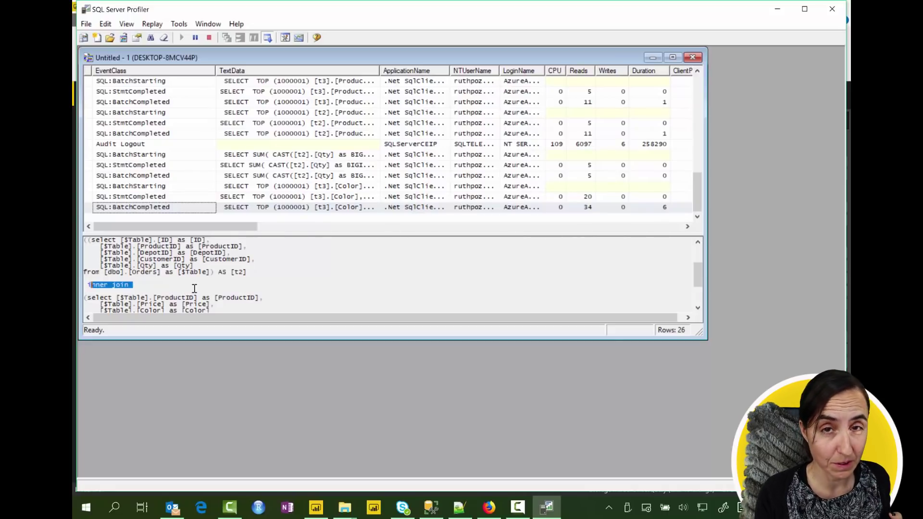
click(316, 510)
click(85, 118)
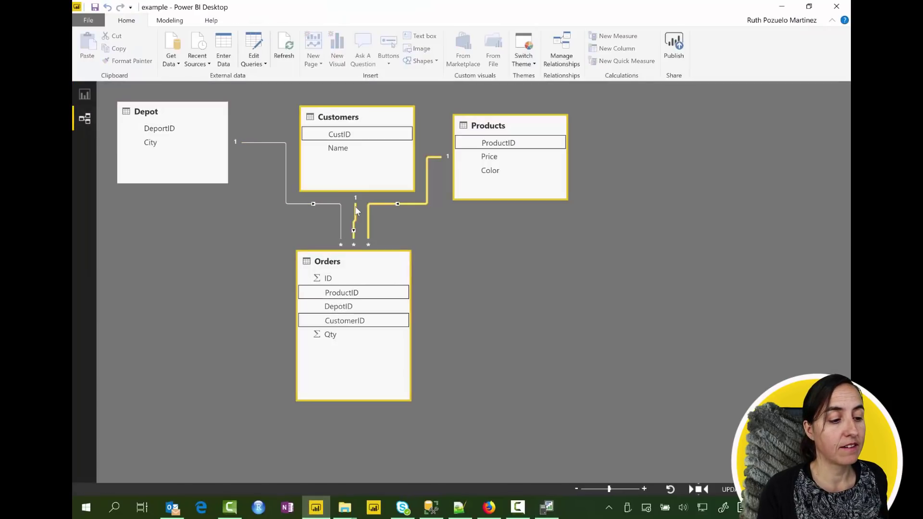
double_click(356, 218)
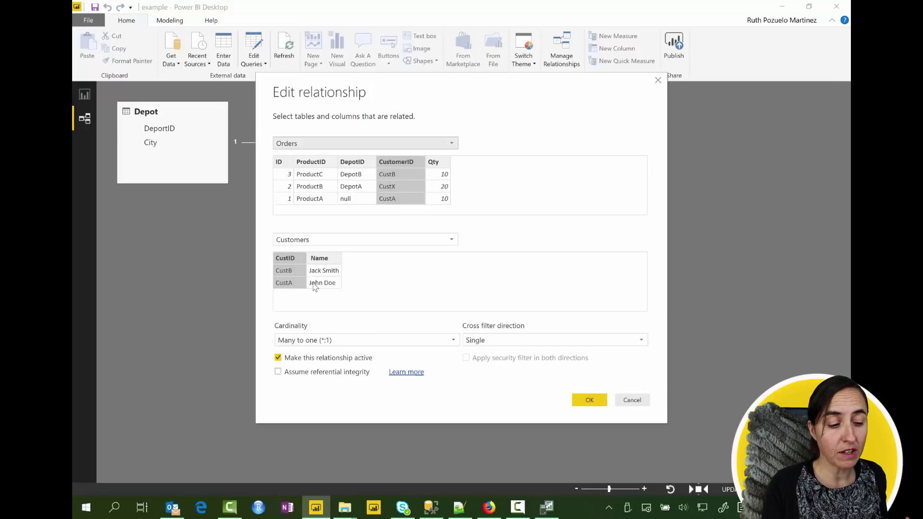
click(327, 374)
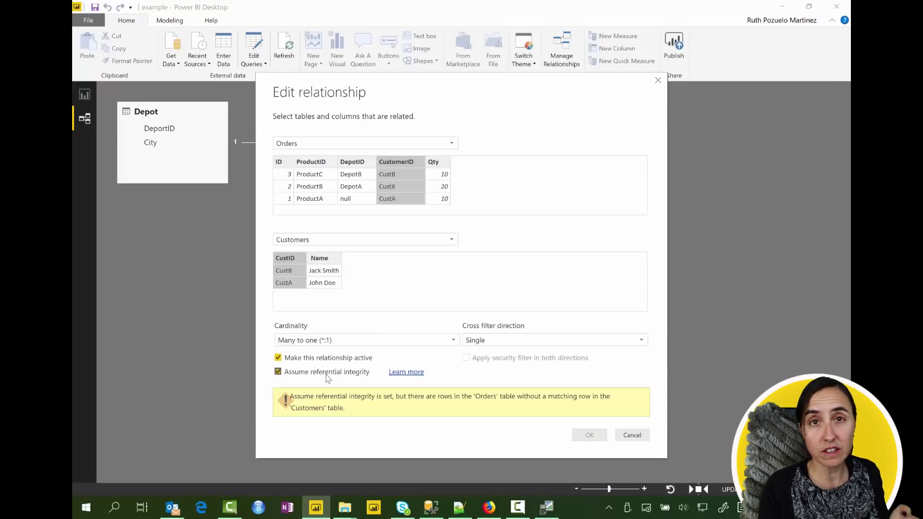
click(326, 375)
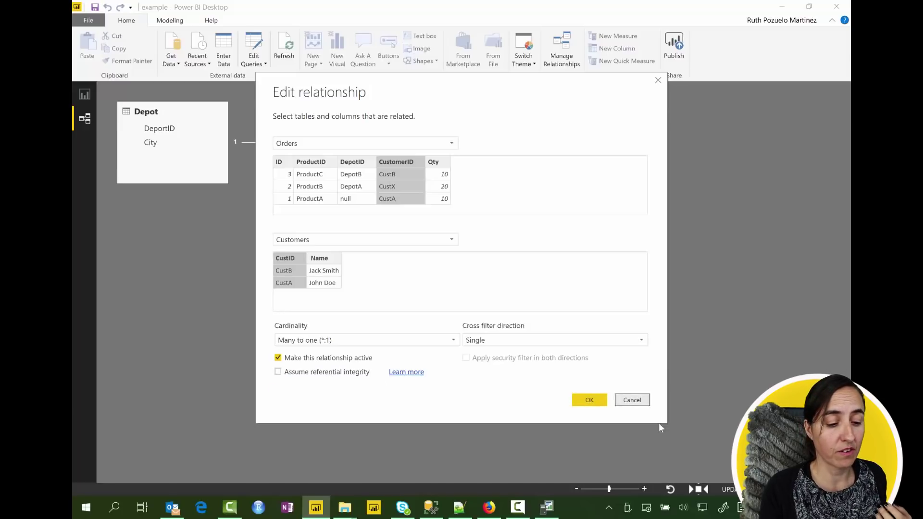
click(638, 402)
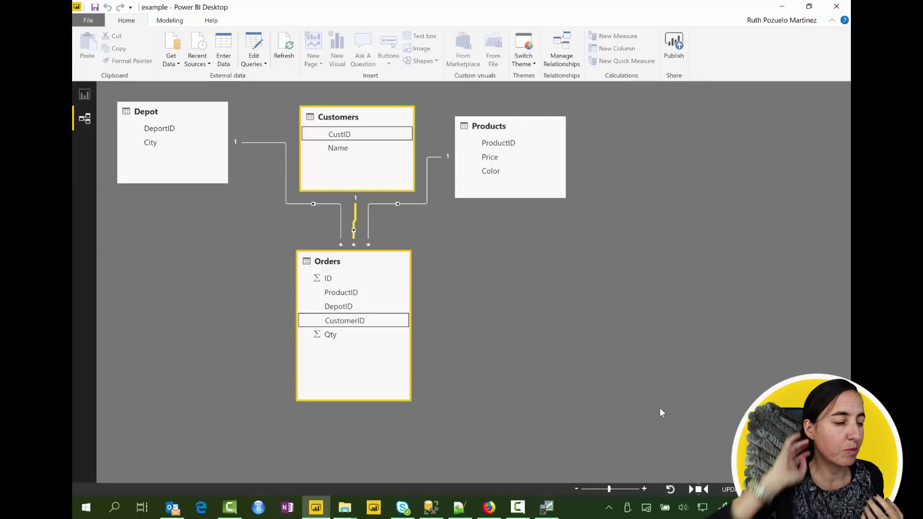
click(297, 204)
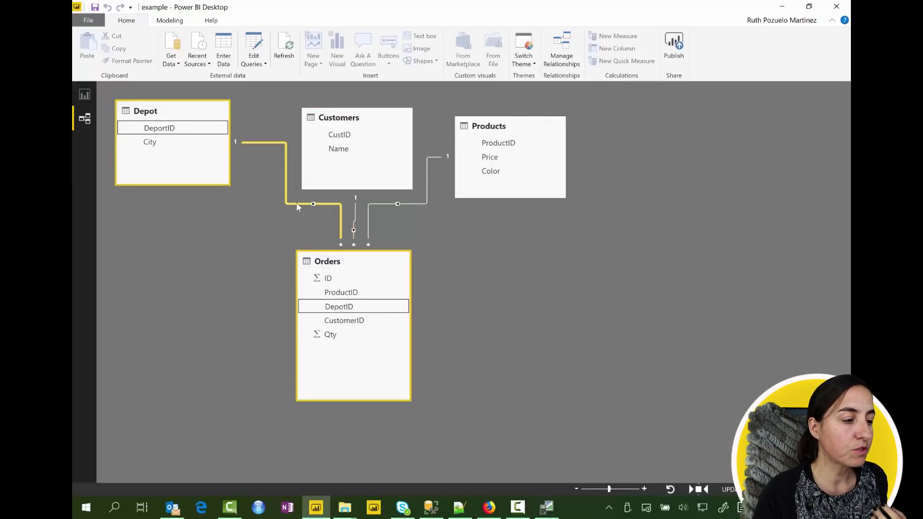
double_click(296, 203)
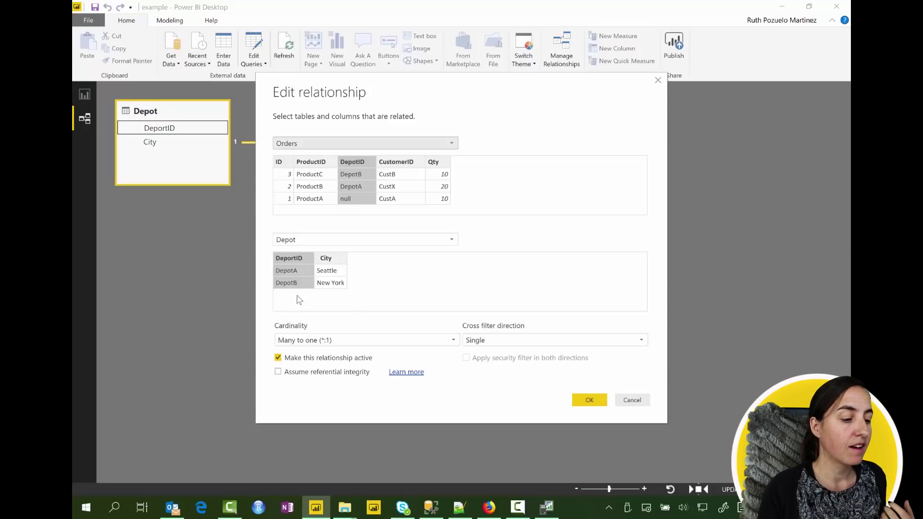
click(330, 372)
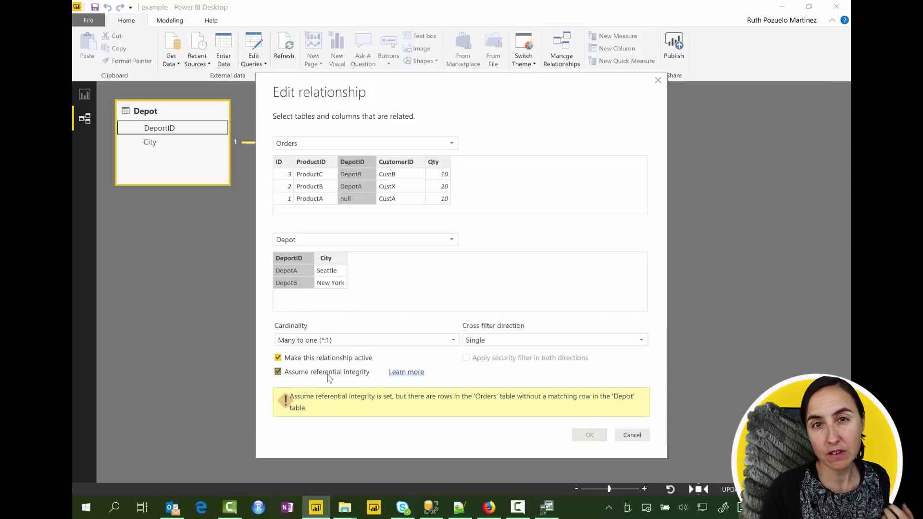
click(327, 371)
click(595, 399)
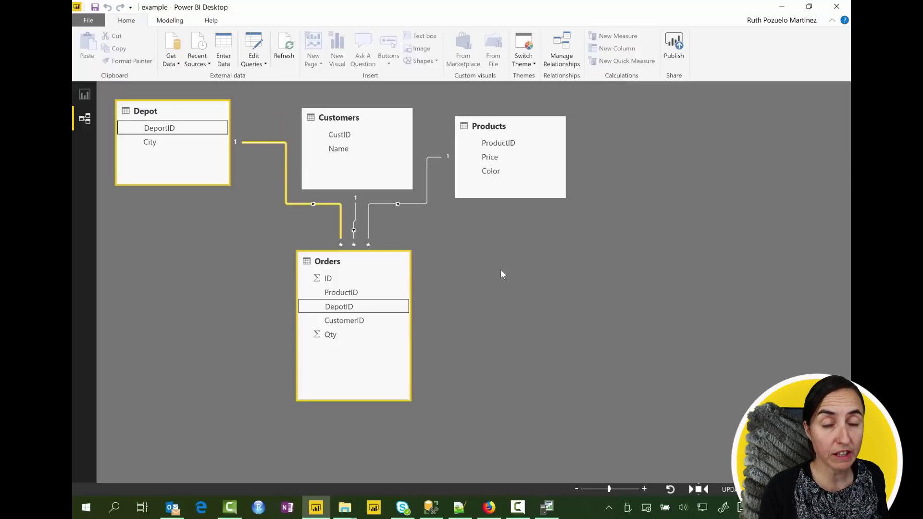
Open the Orders–Products relationship settings, then return to the SSMS ProductX INSERT query.
double_click(421, 204)
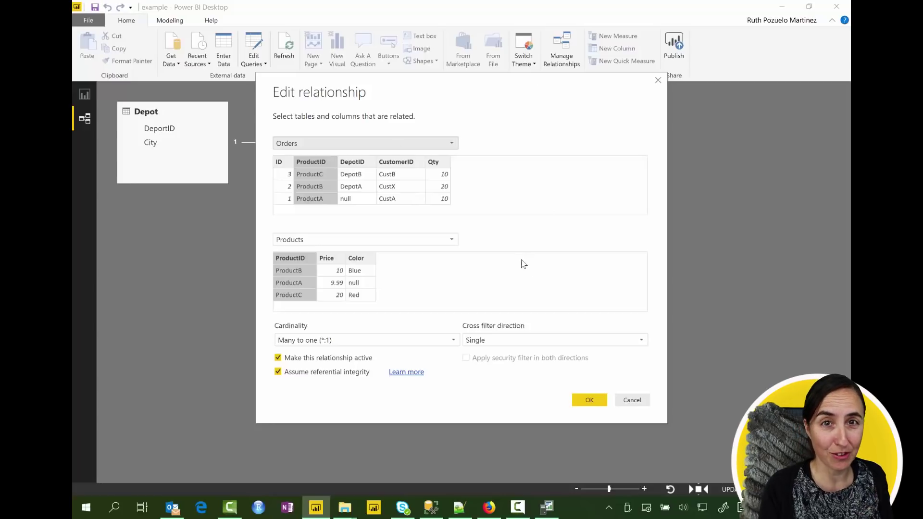
click(431, 507)
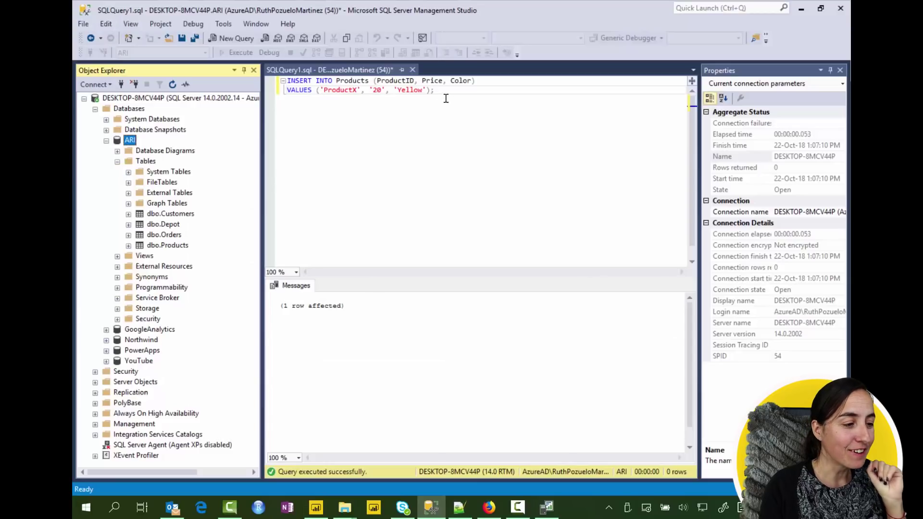
Run the INSERT statement adding ProductX (price 20, Yellow) to Products.
drag(439, 90, 288, 81)
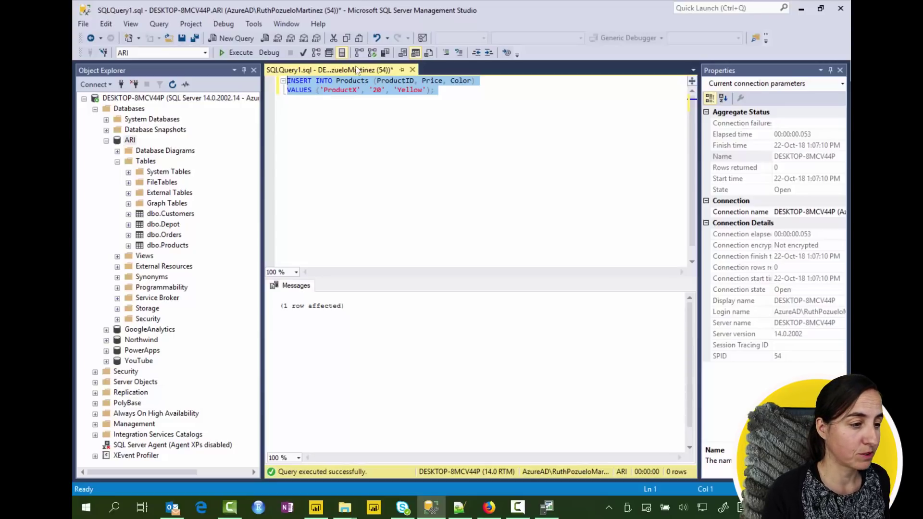
click(248, 55)
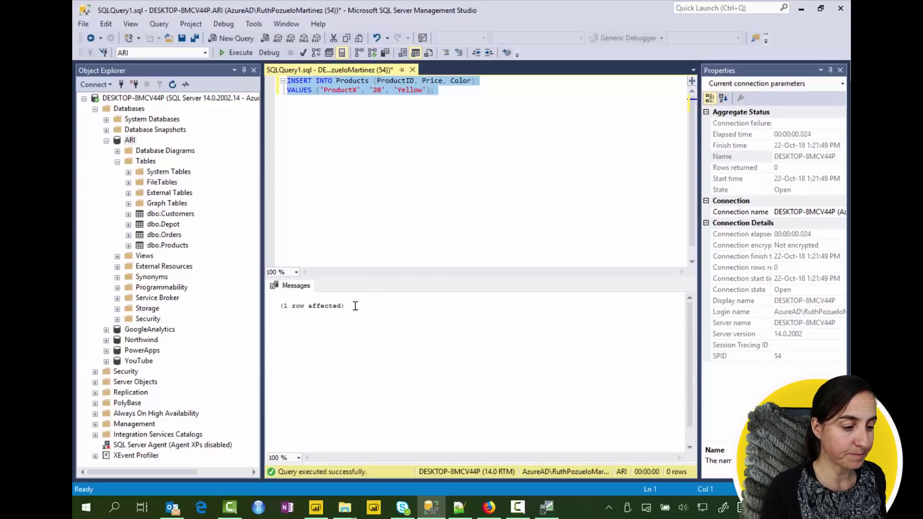
Cancel the relationship dialog, refresh the Products preview to show ProductX, and Close & Apply.
click(318, 509)
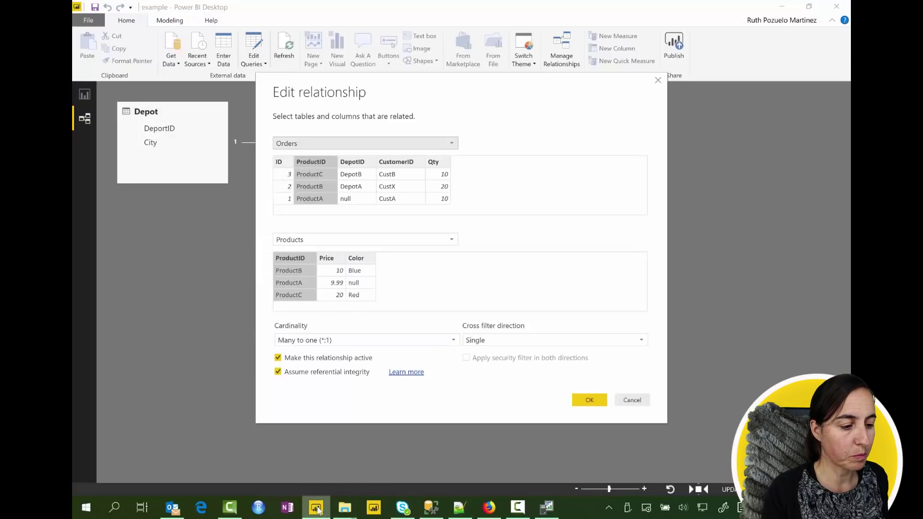
click(617, 403)
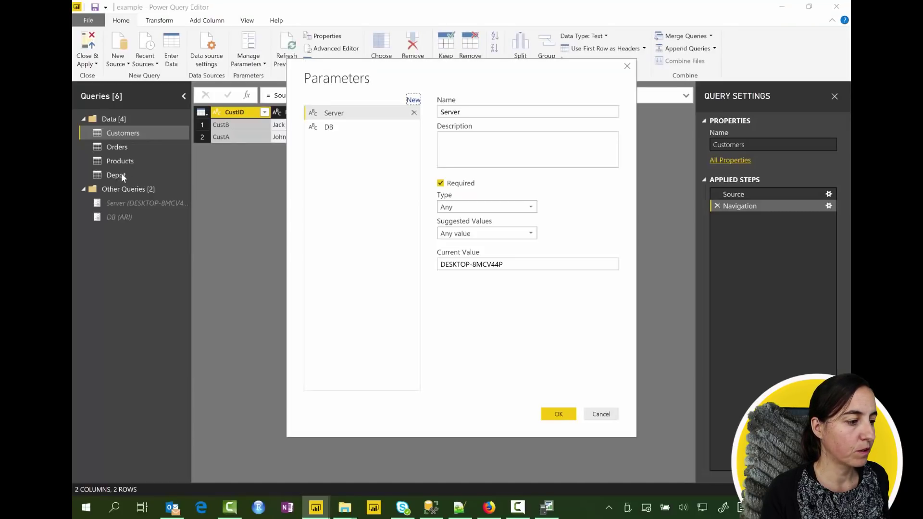
click(602, 416)
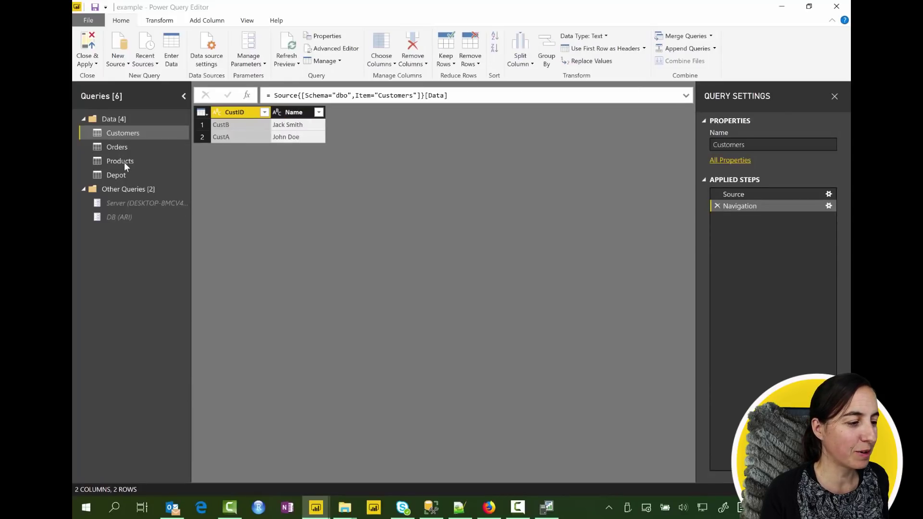
click(141, 161)
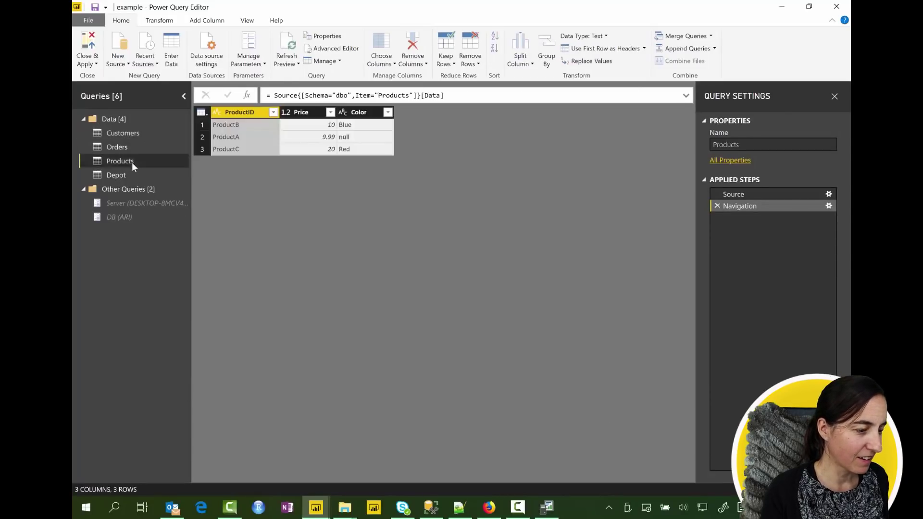
click(288, 48)
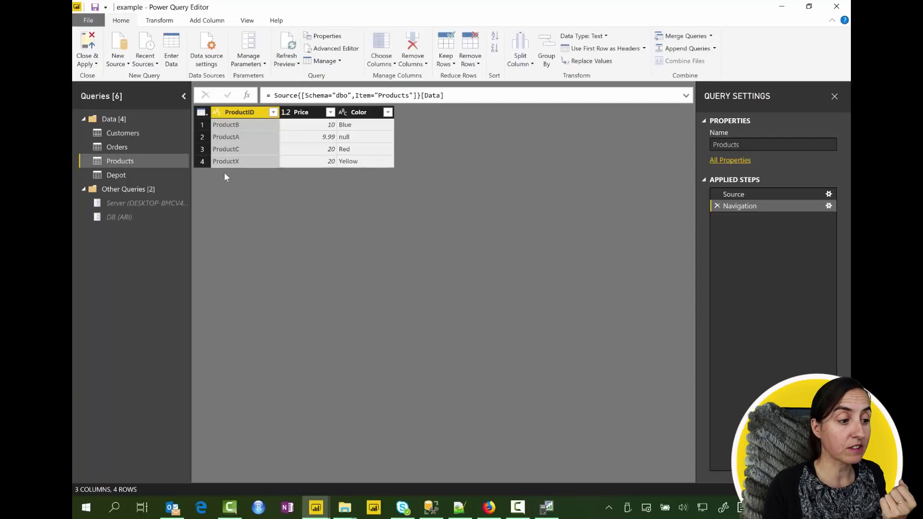
click(88, 48)
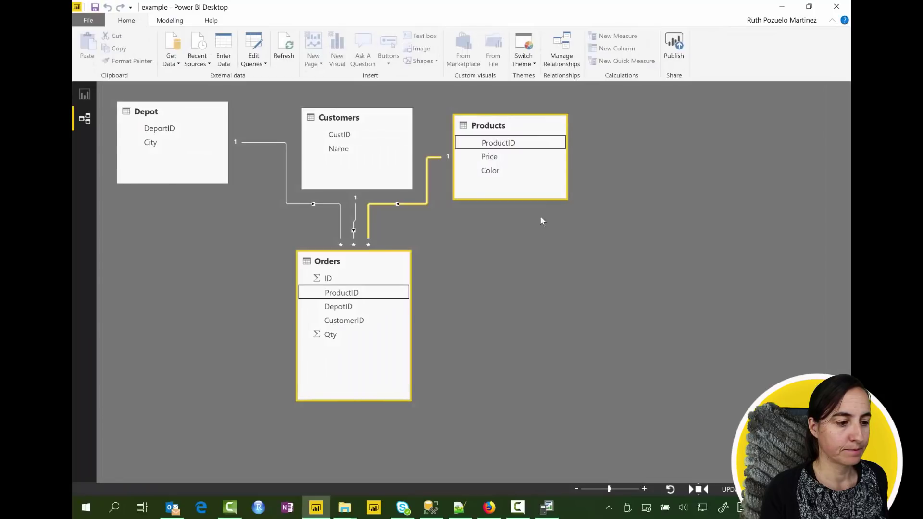
Refresh the model data and reconfirm Assume referential integrity on the Orders–Products relationship.
click(284, 48)
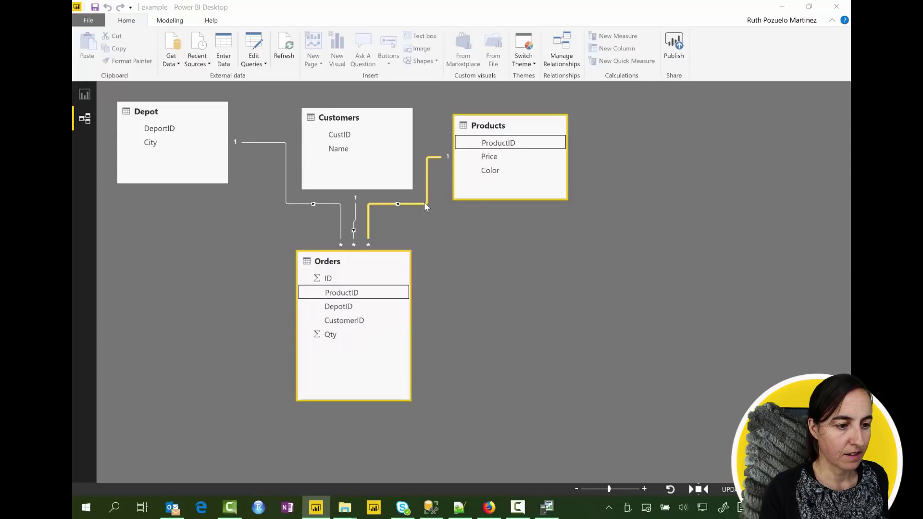
double_click(426, 205)
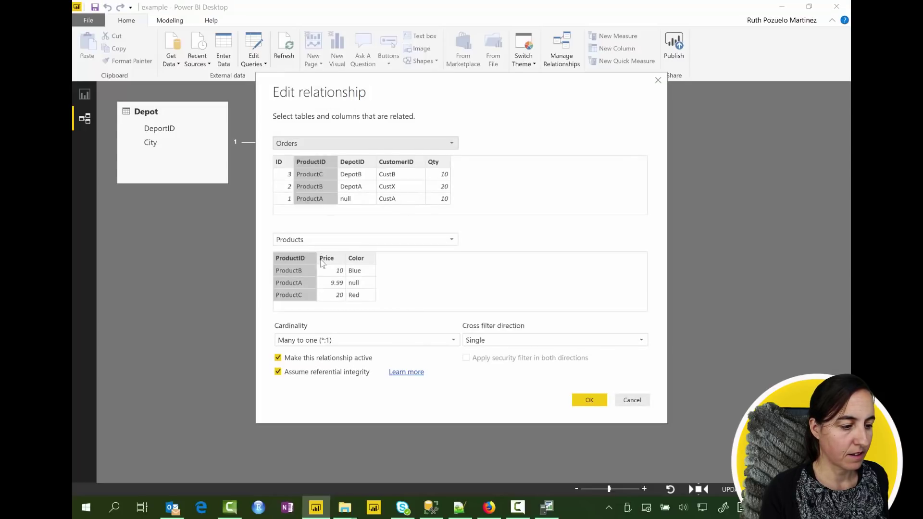
click(593, 401)
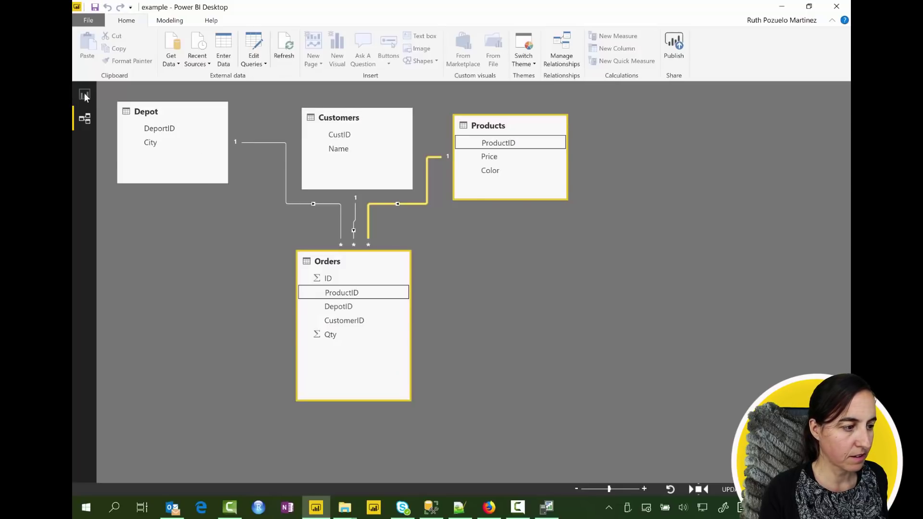
Add a Products ProductID table to the report showing ProductA–C and ProductX.
click(82, 95)
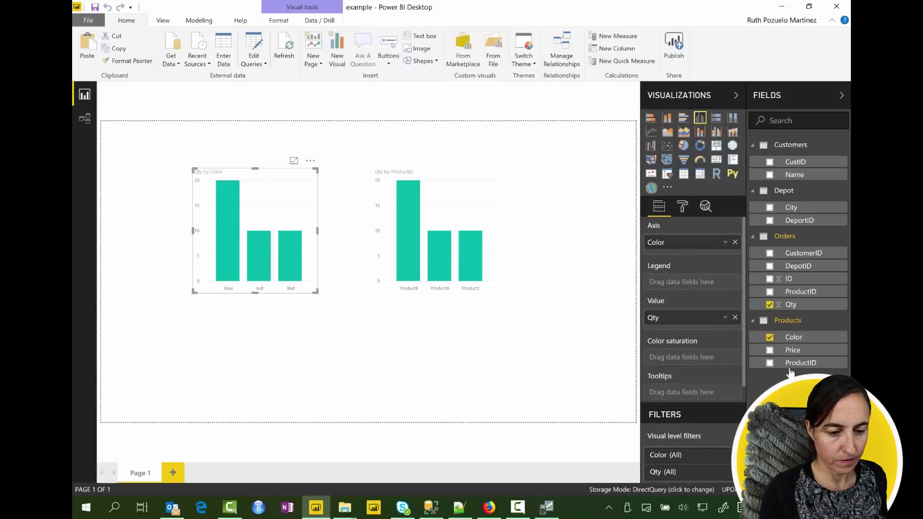
drag(800, 362, 601, 226)
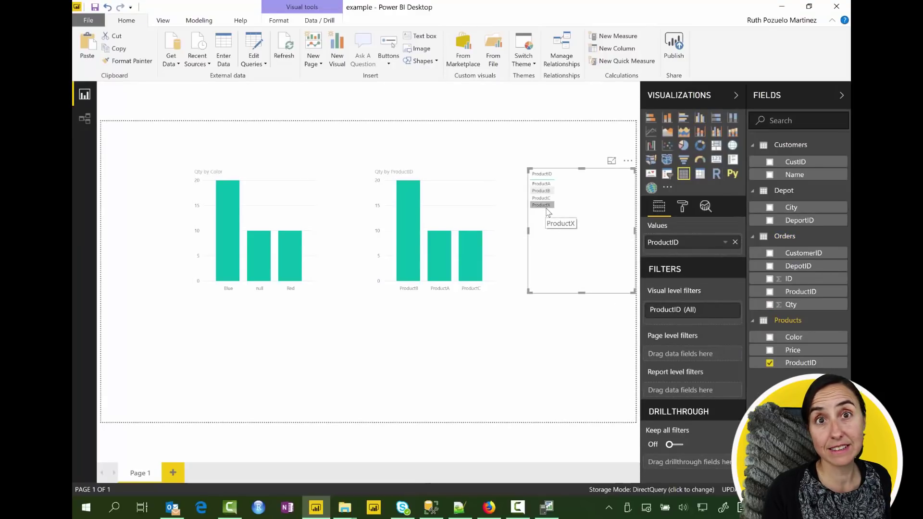
click(85, 118)
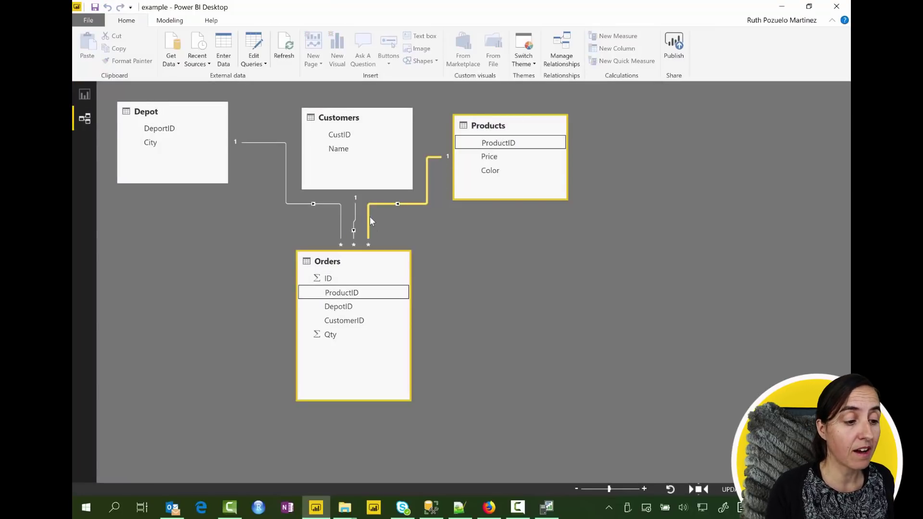
Open Edit relationship for Orders–Products, showing many-to-one with referential integrity assumed.
double_click(371, 220)
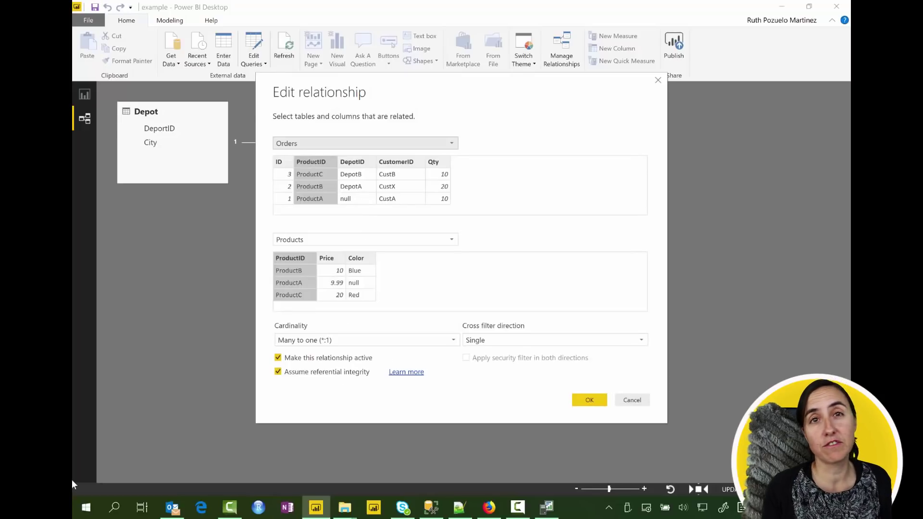